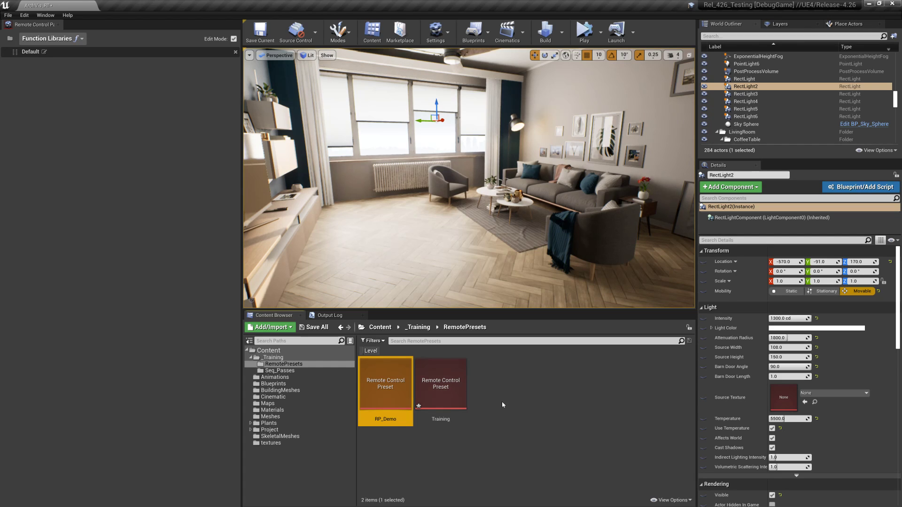
left_click(502, 404)
right_click(506, 389)
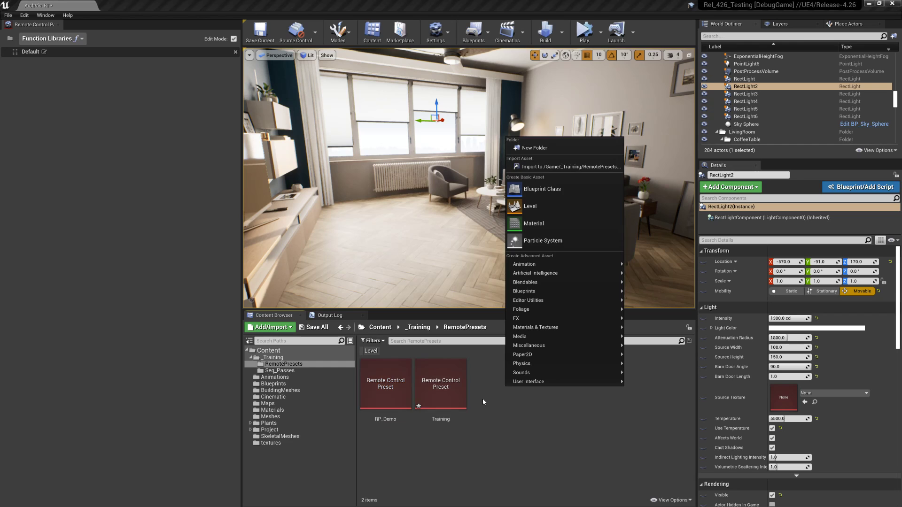
mouse_move(573, 346)
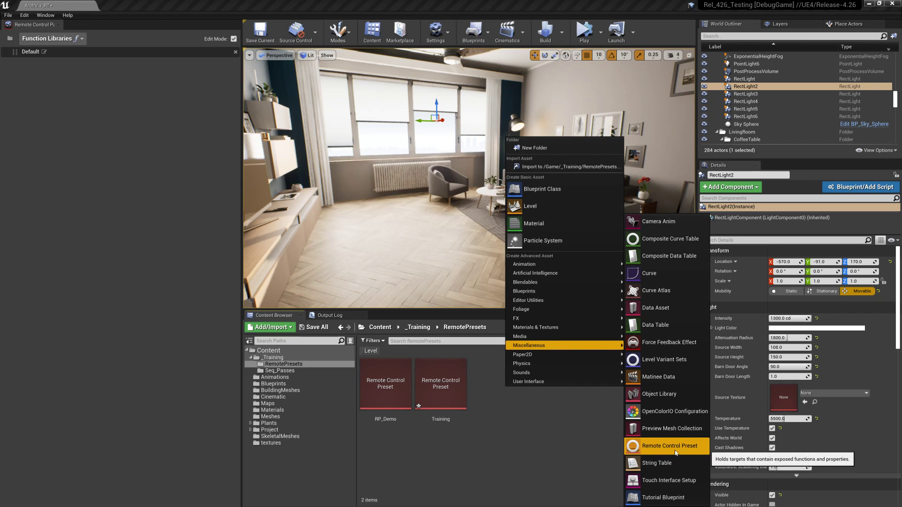
left_click(494, 417)
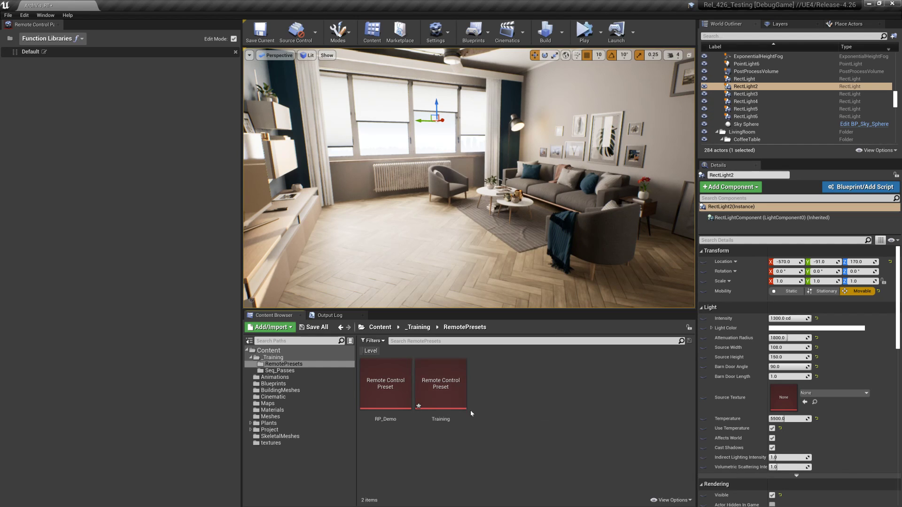
- Select the Training preset and its Default group, and switch the preset's edit mode off and back on
left_click(445, 397)
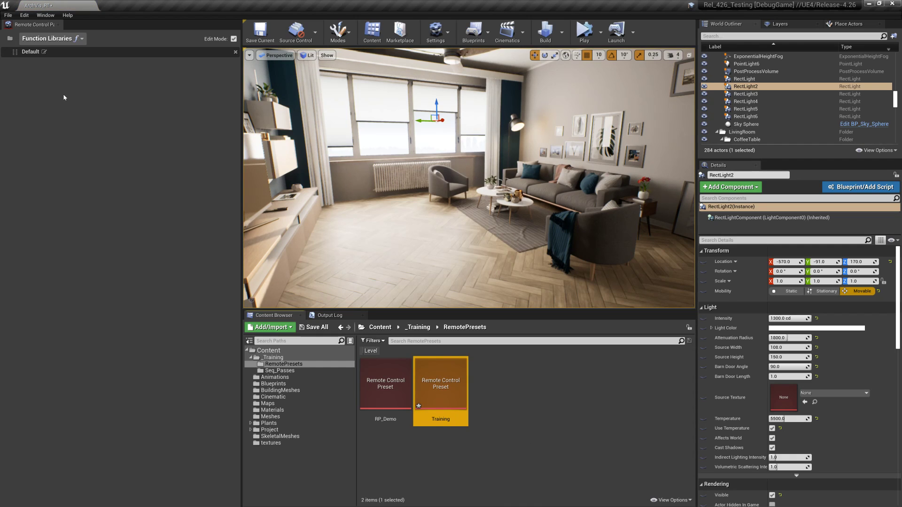
left_click(41, 70)
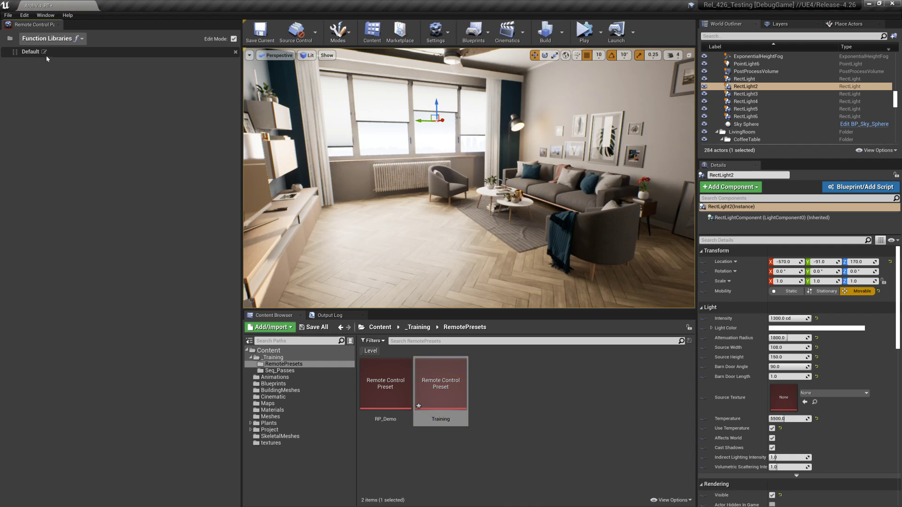
left_click(62, 55)
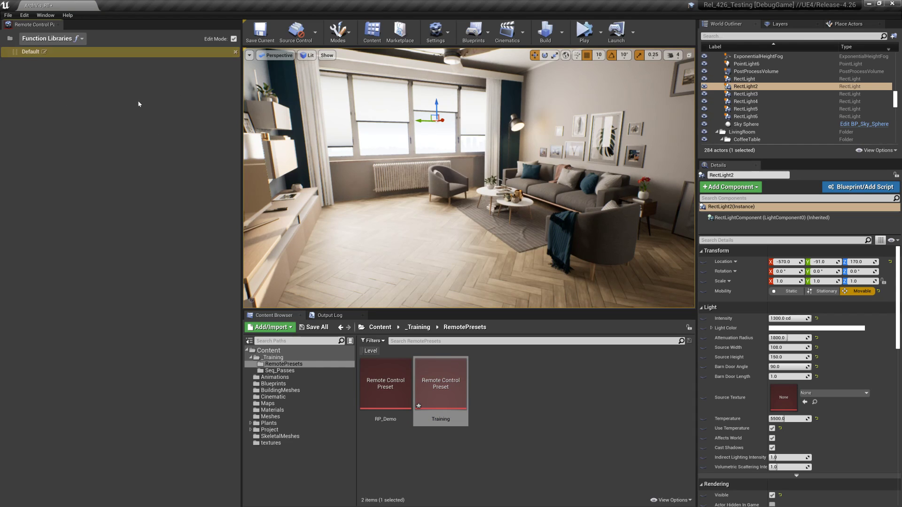
left_click(233, 40)
left_click(233, 40)
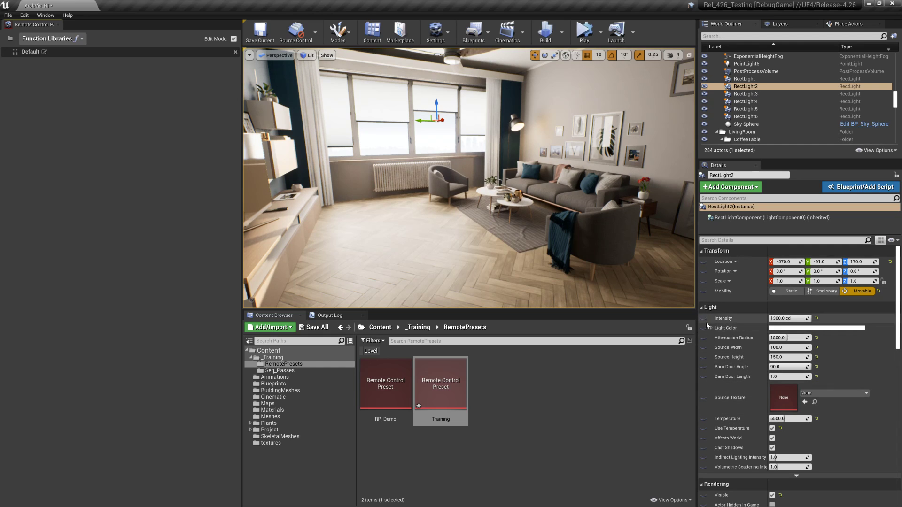
- Show the light icons in the scene and expose the Visible property of RectLight4, filtering its details by "vis"
right_click_drag(462, 243, 425, 233)
key("w")
key("g")
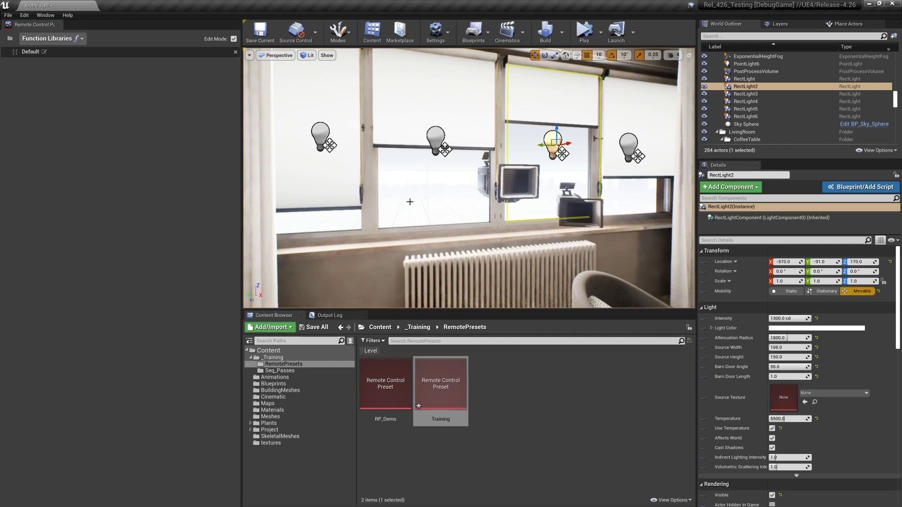
left_click(322, 137)
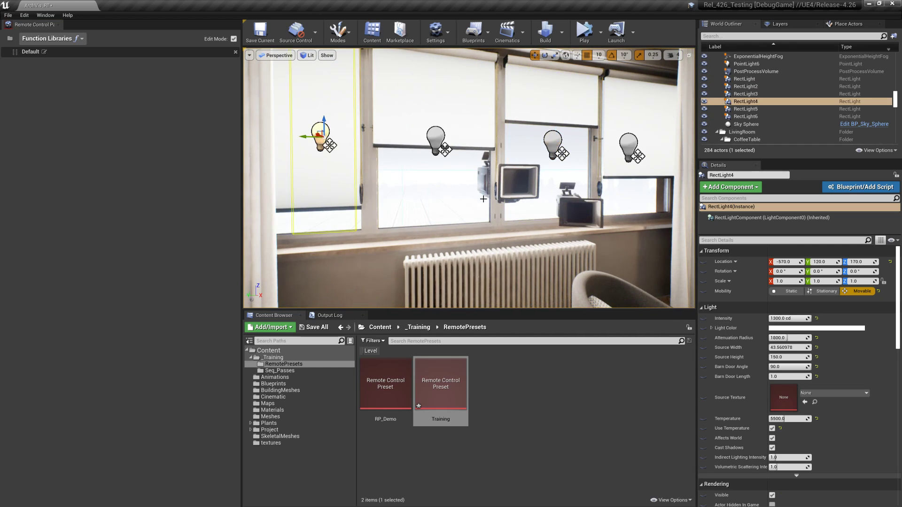
left_click(733, 240)
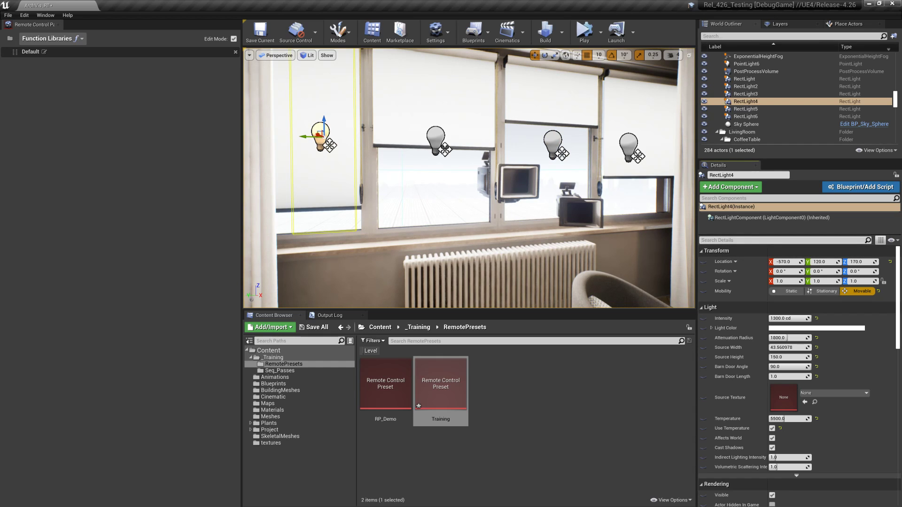
type("vis")
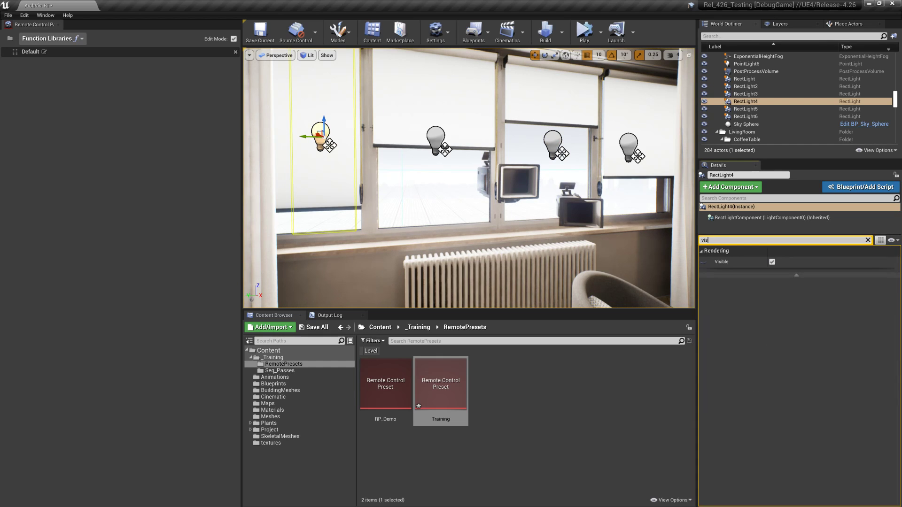
left_click(703, 263)
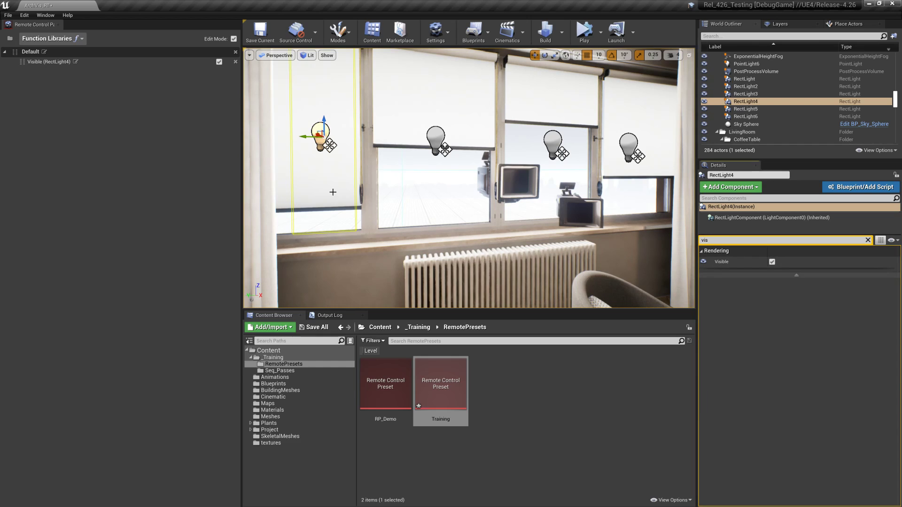
- Rename the exposed RectLight4 visibility property as Light1
left_click(74, 63)
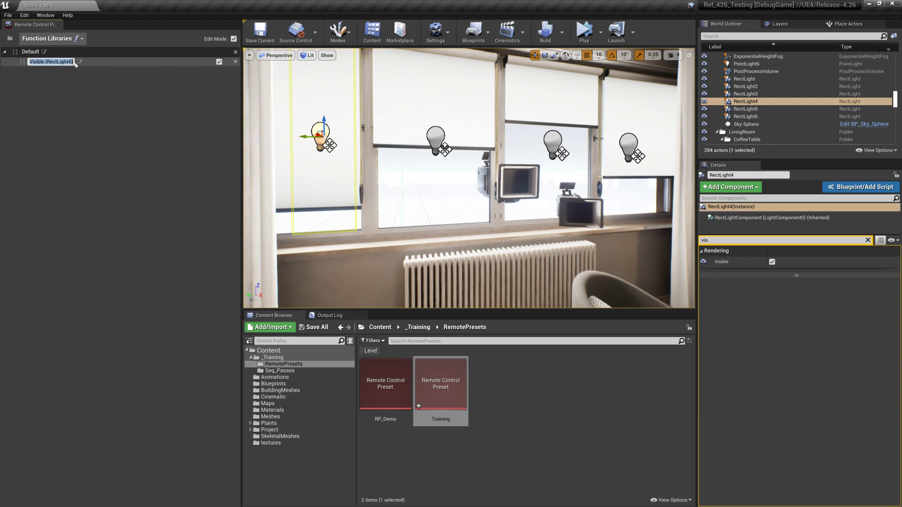
type("Light1")
key("Return")
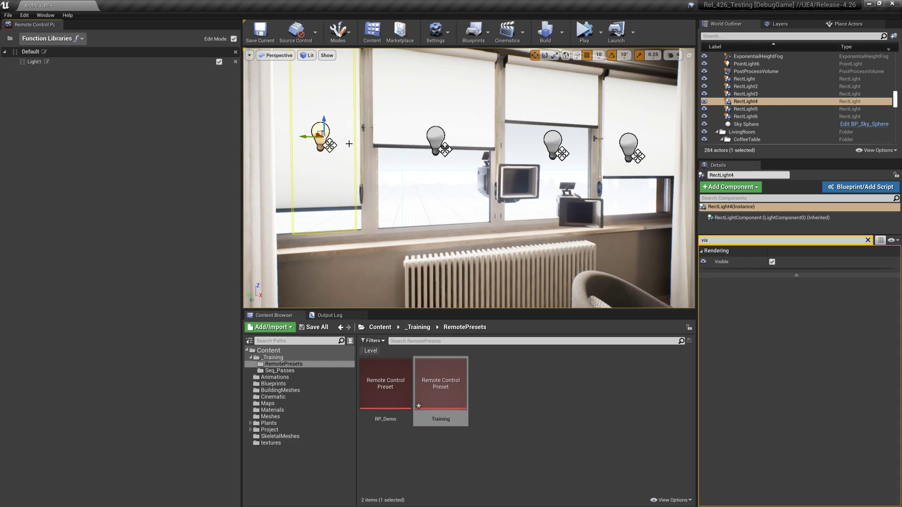
- Expose the Visible property of the three other window lights, RectLight, RectLight2 and RectLight3, in the Default group
left_click(433, 150)
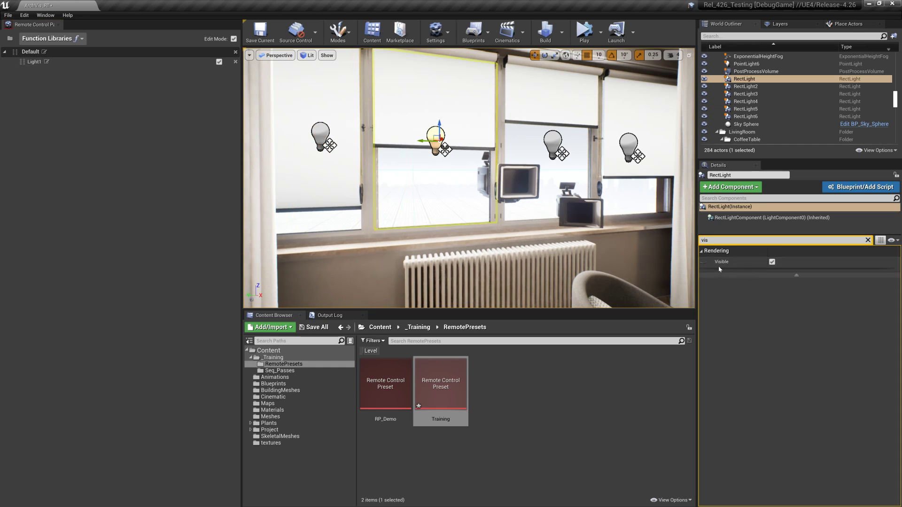
left_click(705, 263)
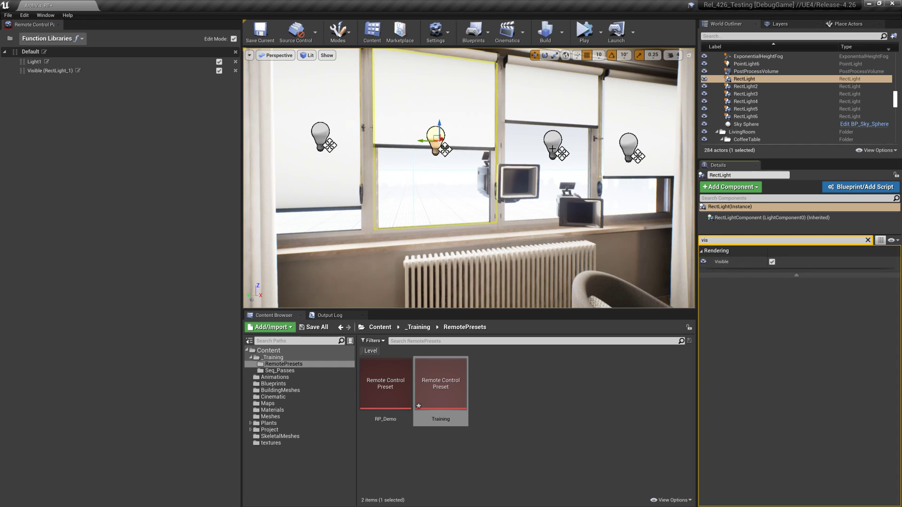
left_click(552, 149)
left_click(703, 262)
left_click(629, 143)
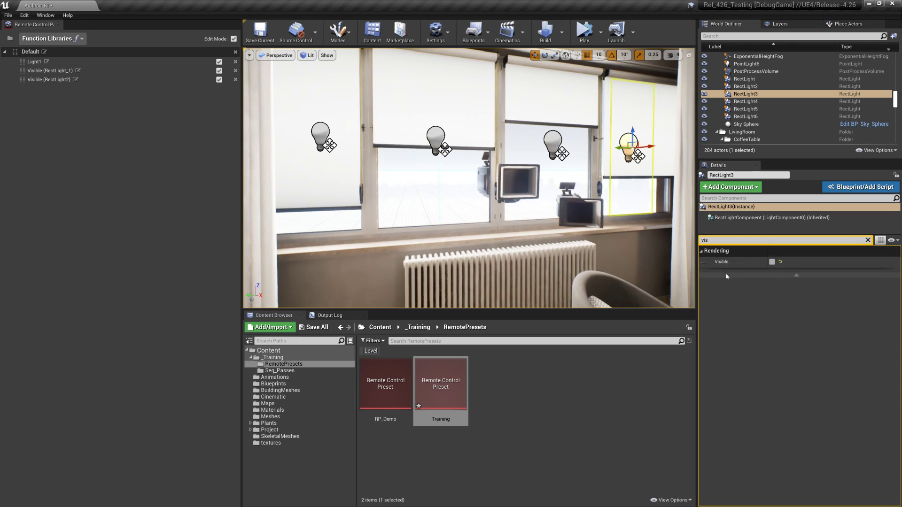
left_click(772, 261)
left_click(703, 261)
- Expose the Visible property of PointLight6 in the floor lamp
right_click_drag(590, 212, 648, 211)
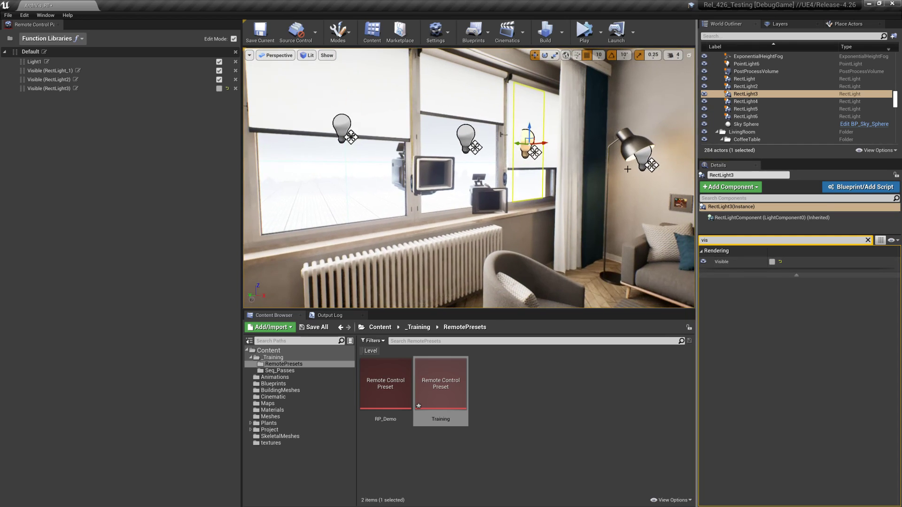
left_click(641, 160)
left_click(703, 261)
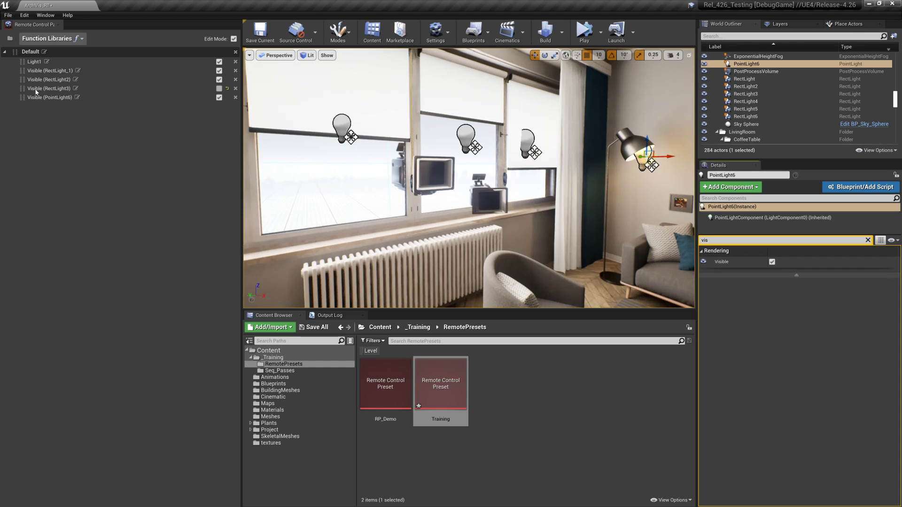
- Rename the exposed RectLight_1 visibility property as Light2 and the RectLight2 one as Light3
left_click(64, 71)
left_click(79, 71)
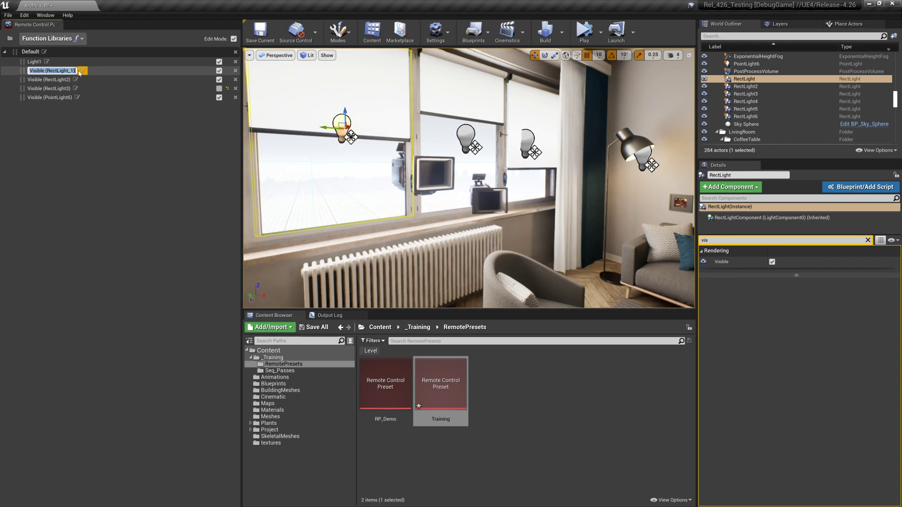
type("Light2")
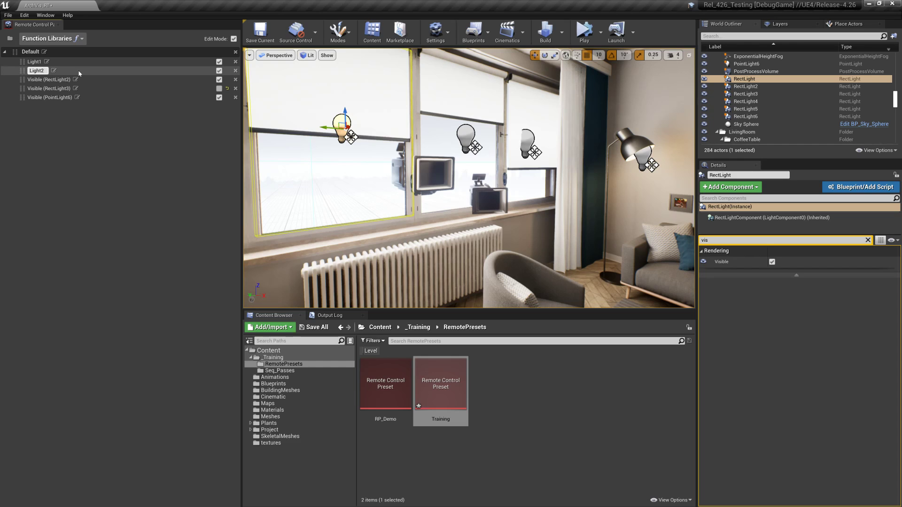
key("Return")
left_click(77, 80)
type("L")
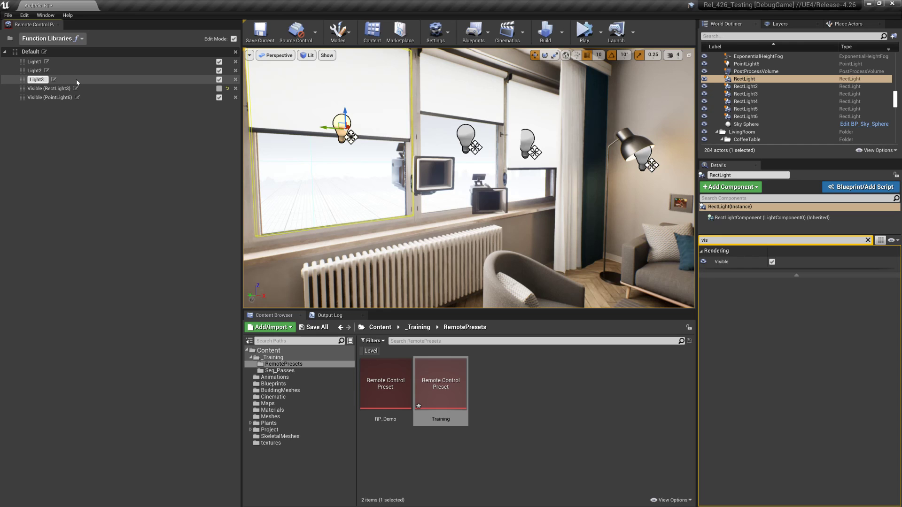
type("ight3")
key("Return")
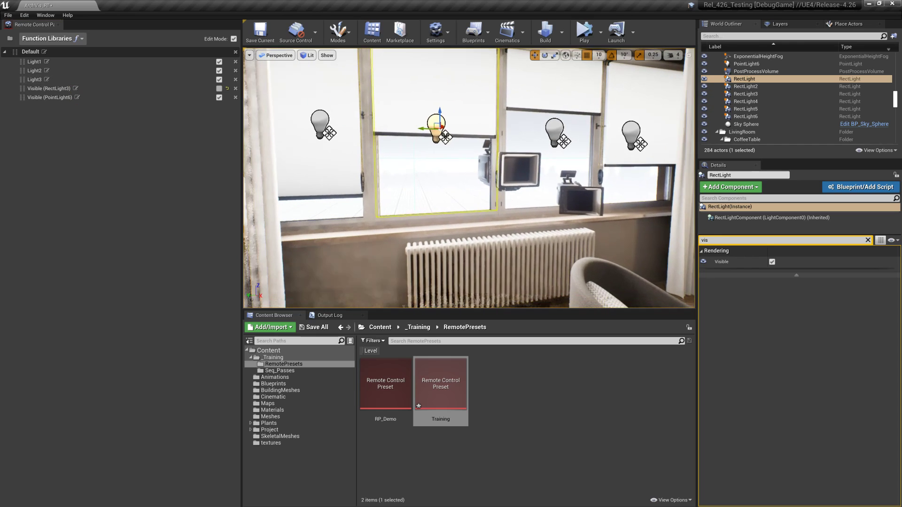
- Rename the exposed RectLight3 visibility property as Light4
left_click(319, 121)
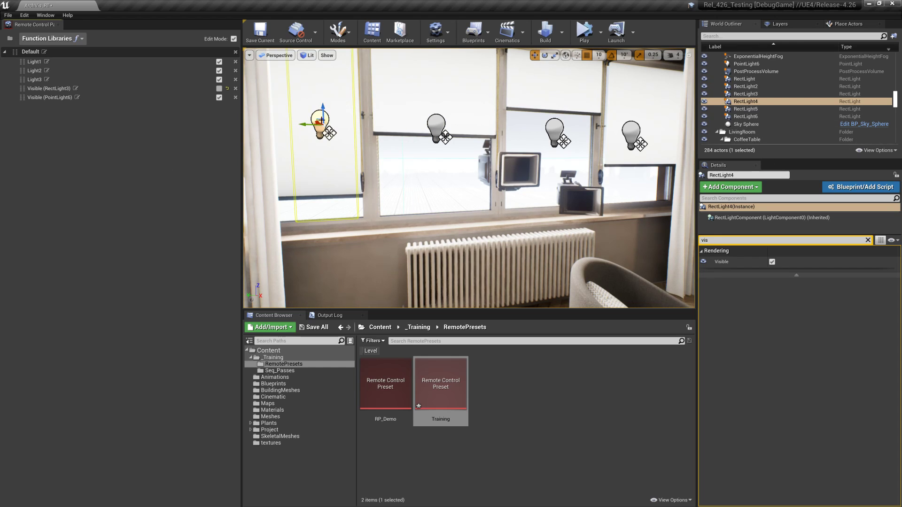
left_click(73, 89)
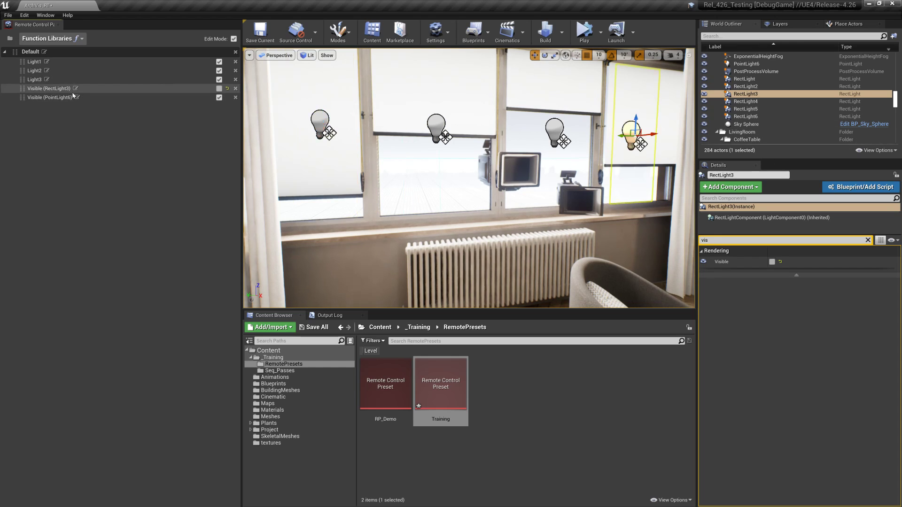
left_click(77, 89)
type("Light4")
key("Return")
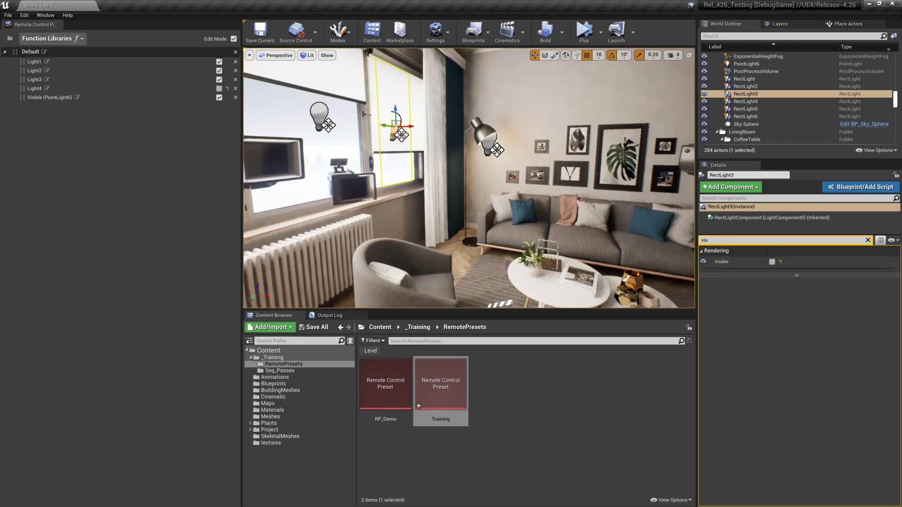
- Rename the exposed PointLight6 visibility property as Lamp
left_click(483, 144)
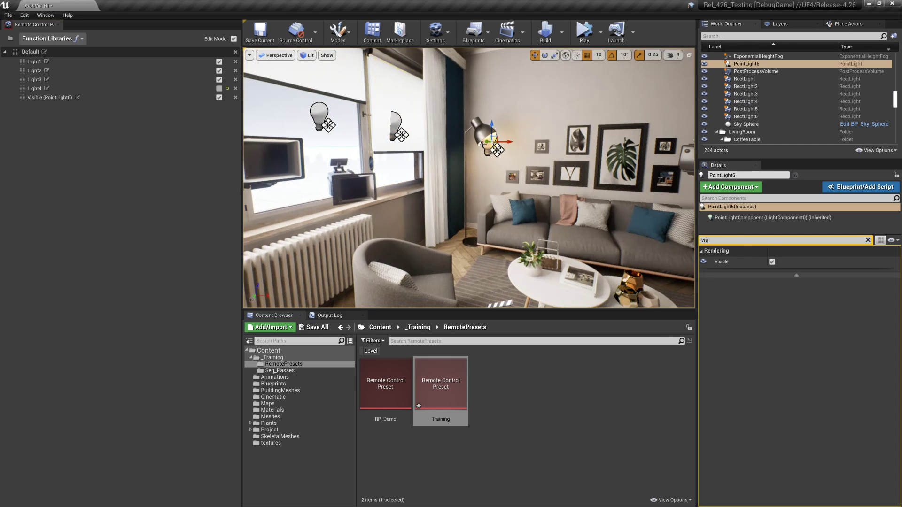
left_click(78, 98)
type("Lamp")
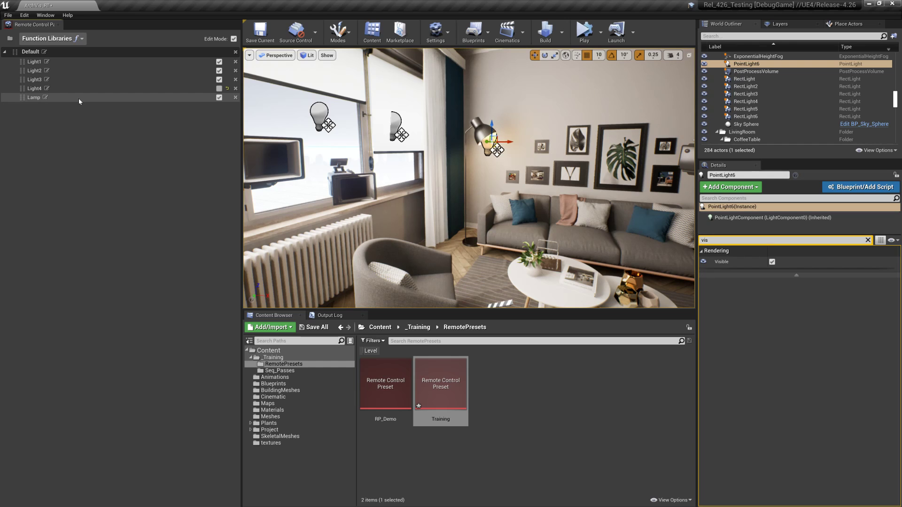
key("Return")
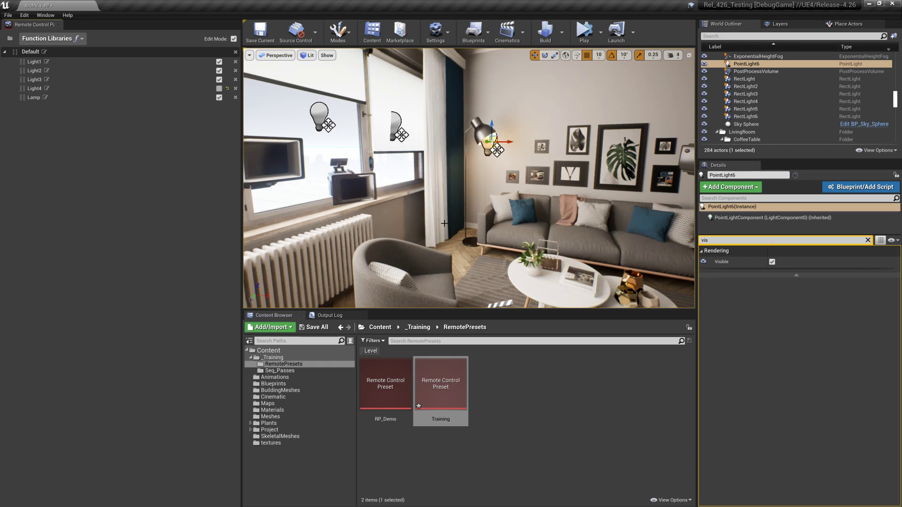
- Find the PostProcessVolume by searching the scene's actors for "post", select it and clear the filter on its details
key("s")
right_click_drag(444, 224, 516, 238)
key("q")
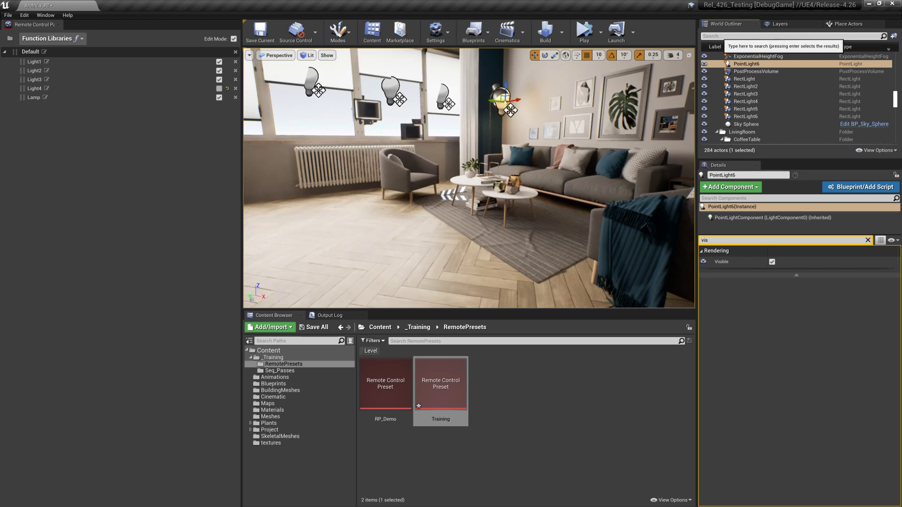
left_click(726, 36)
type("post")
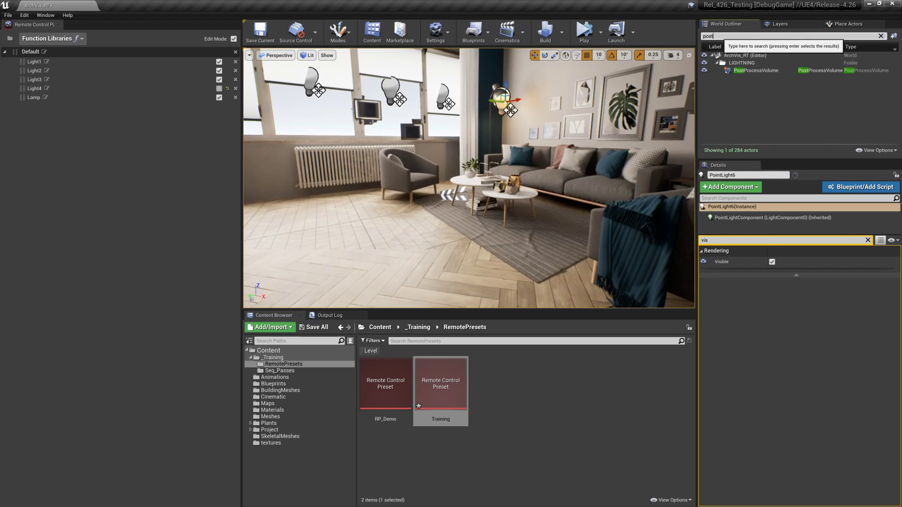
key("Return")
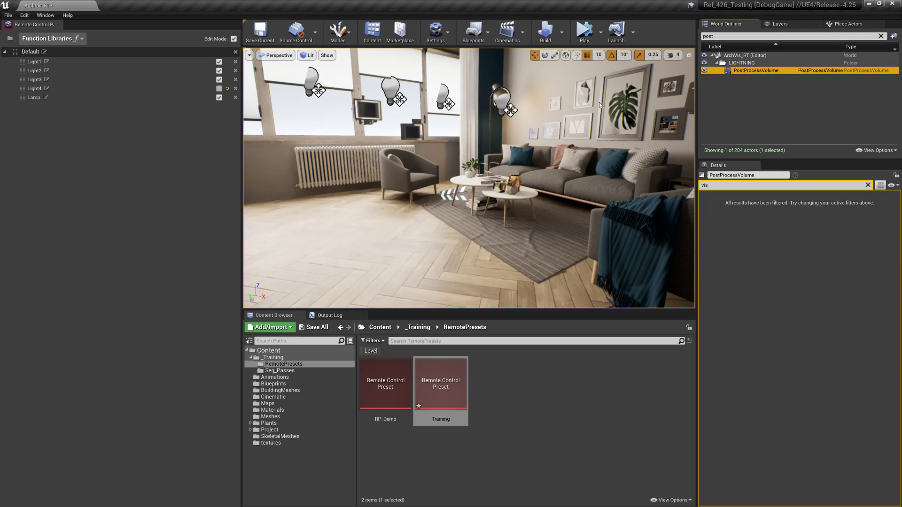
left_click(867, 185)
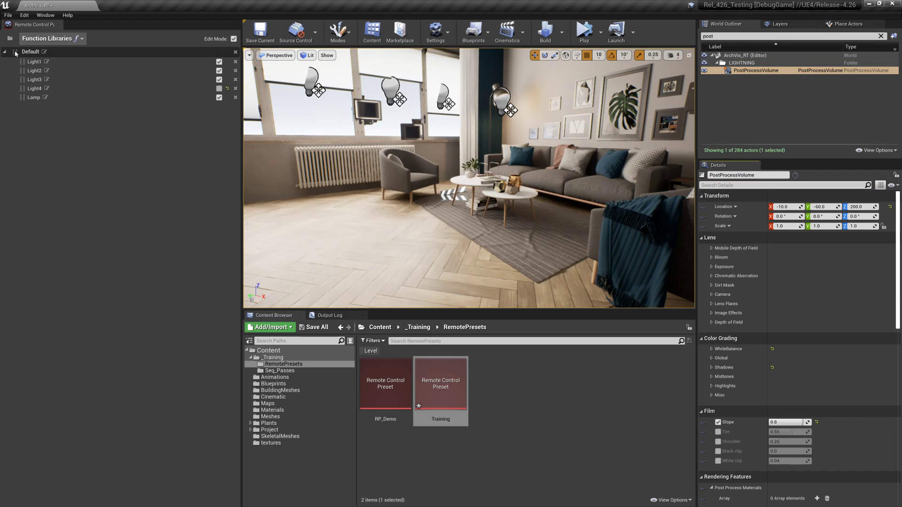
- Add a new property group named PostProcess to the remote control preset
left_click(10, 39)
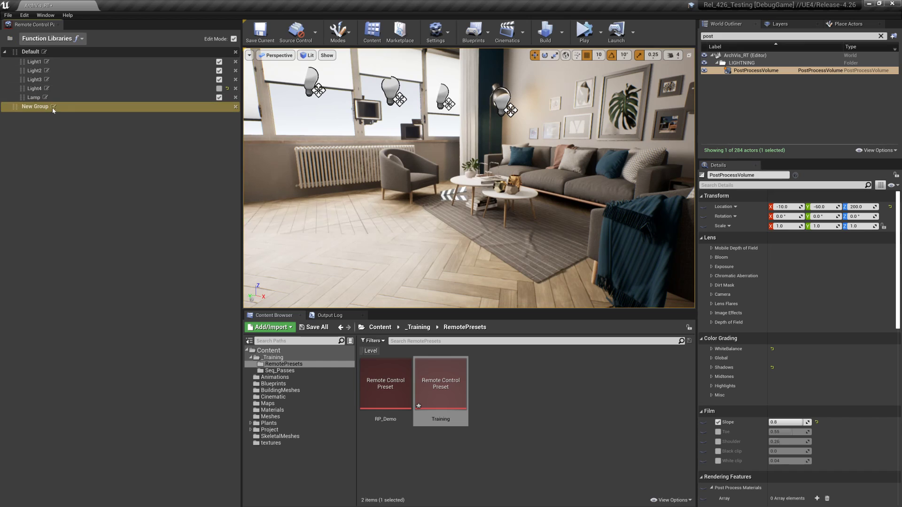
type("PostProcess")
key("Return")
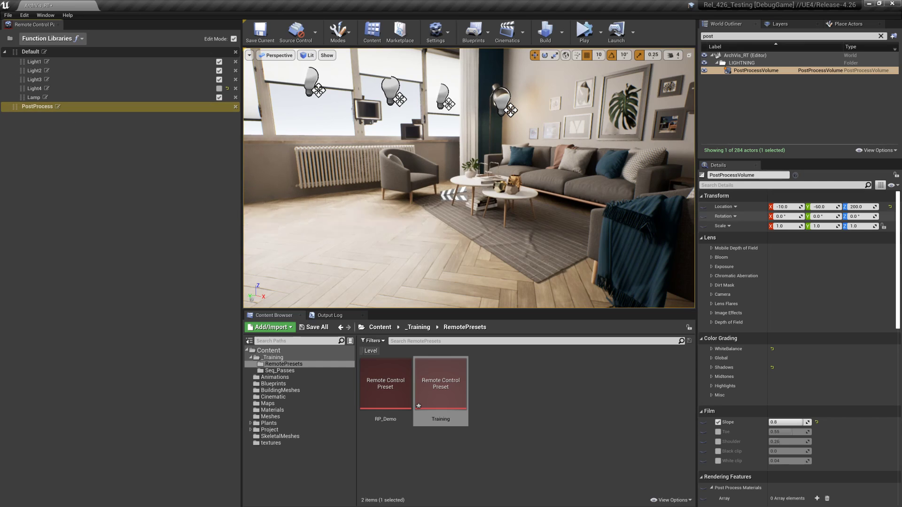
- Filter the volume's details for "contr", expose the Global Contrast property in the PostProcess group and enable its override
left_click(779, 185)
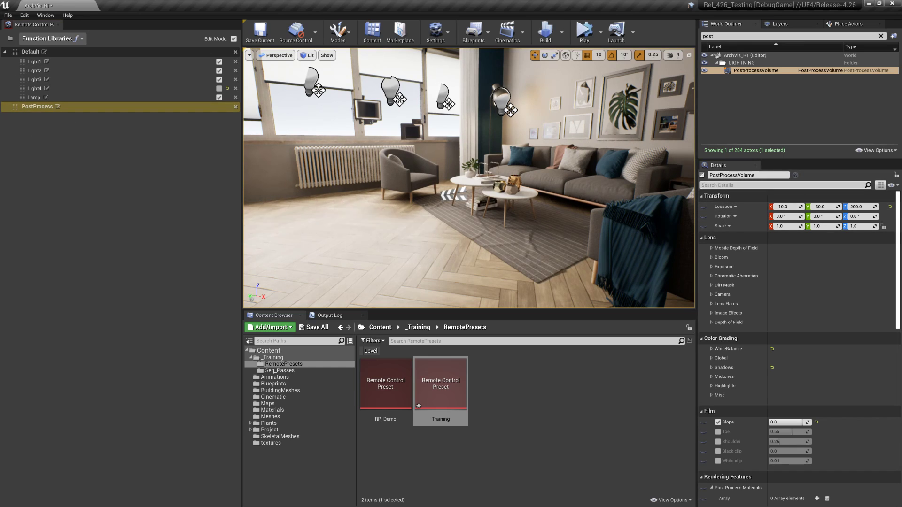
type("contr")
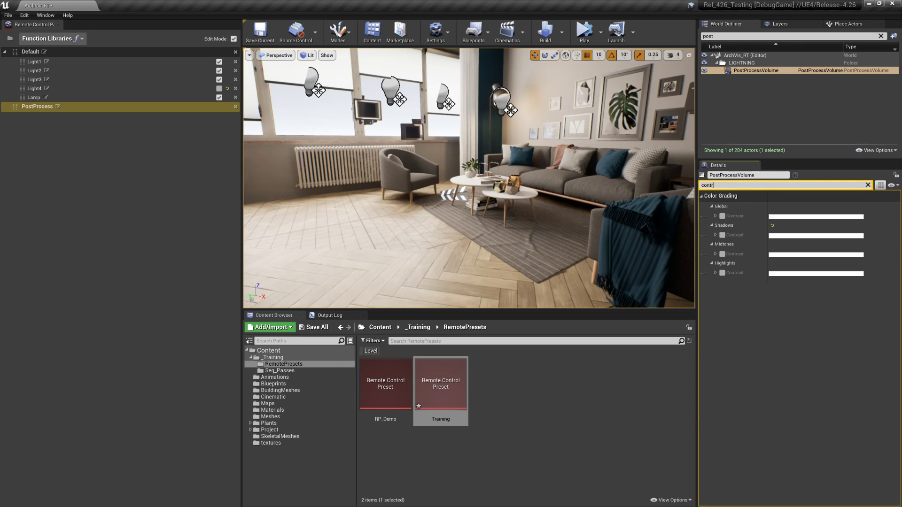
left_click(703, 216)
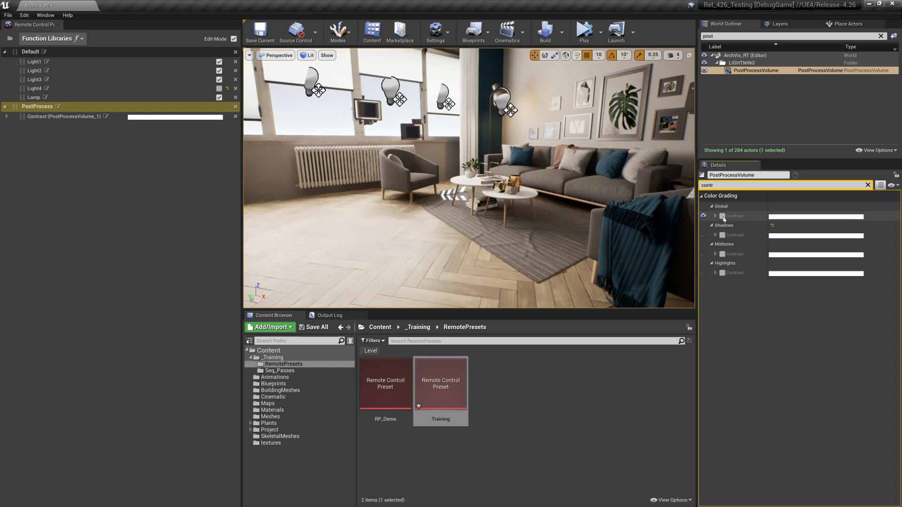
left_click(723, 217)
- Filter the details for "sat", expose the Global Saturation property, enable its override and expand its color controls
left_click_drag(720, 185, 690, 186)
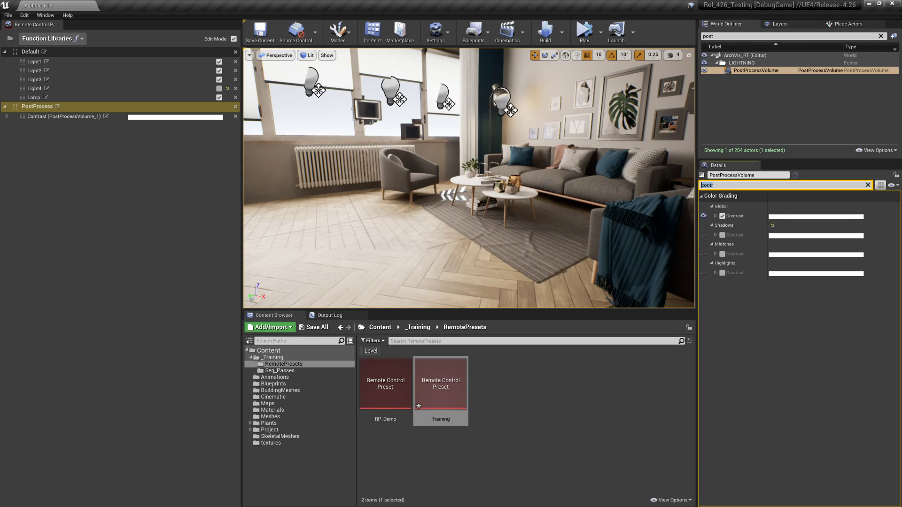
type("sat")
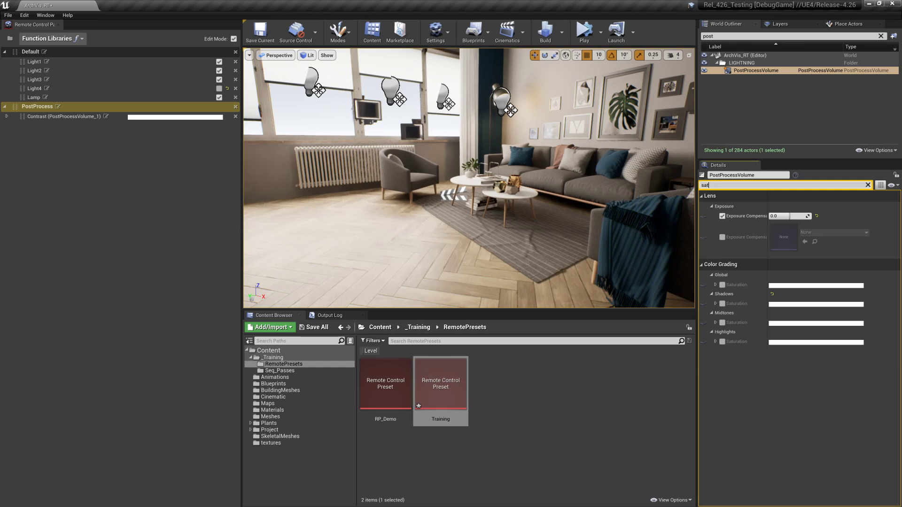
left_click(703, 284)
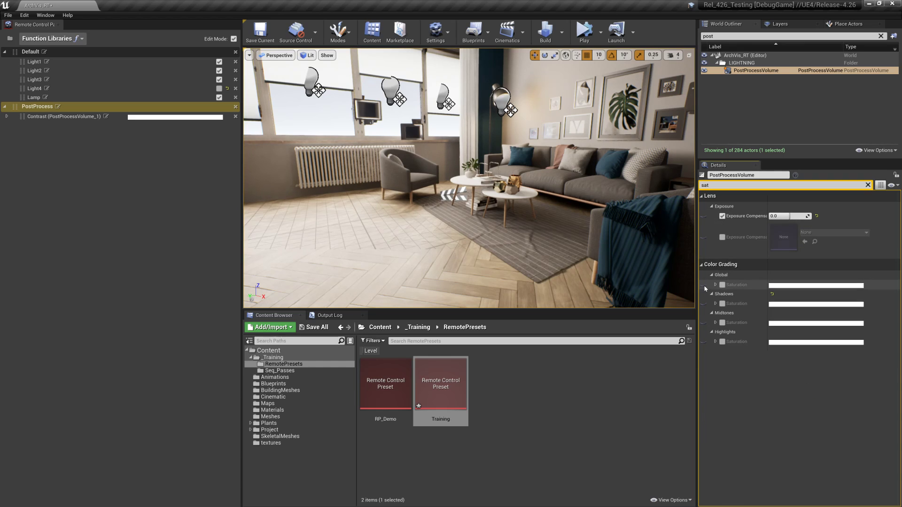
left_click(722, 284)
left_click(715, 284)
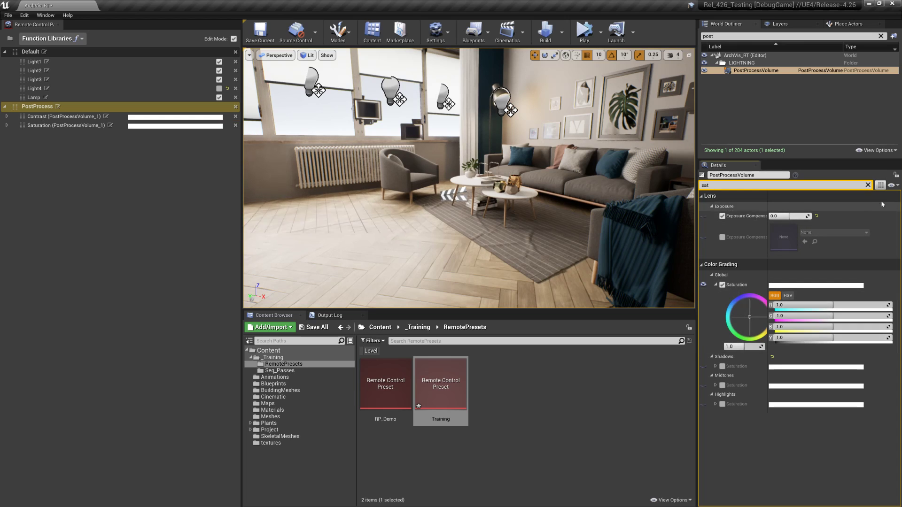
- Find the Vignette Intensity property by filtering the details for "vig" and expose it in the PostProcess group
left_click(867, 185)
scroll(738, 324, "down", 5)
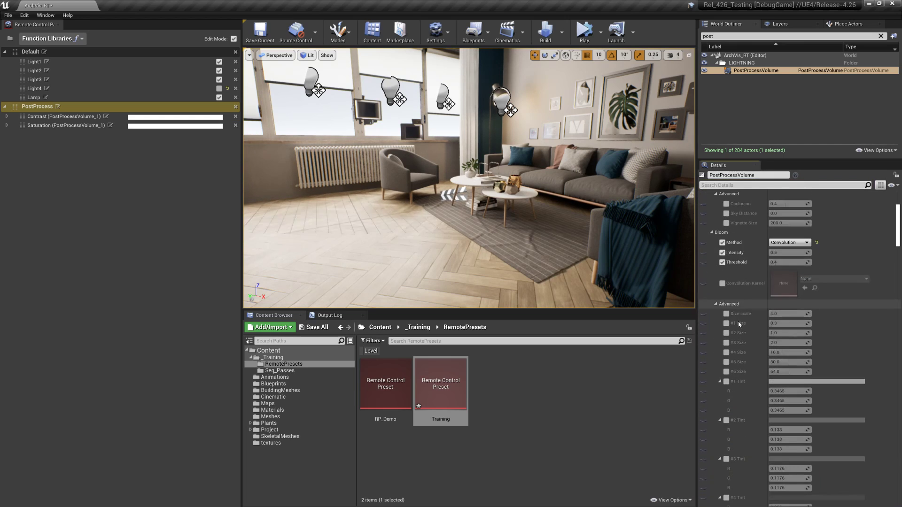
scroll(738, 324, "down", 4)
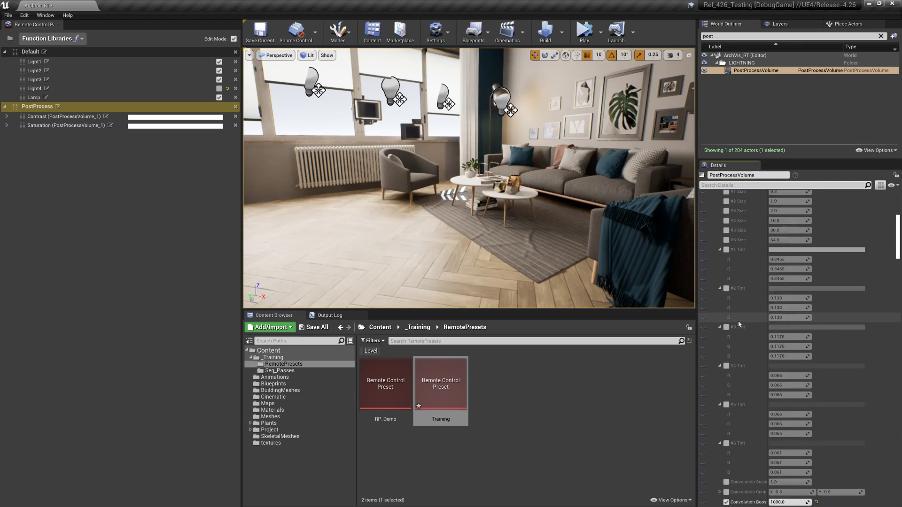
scroll(738, 321, "up", 1)
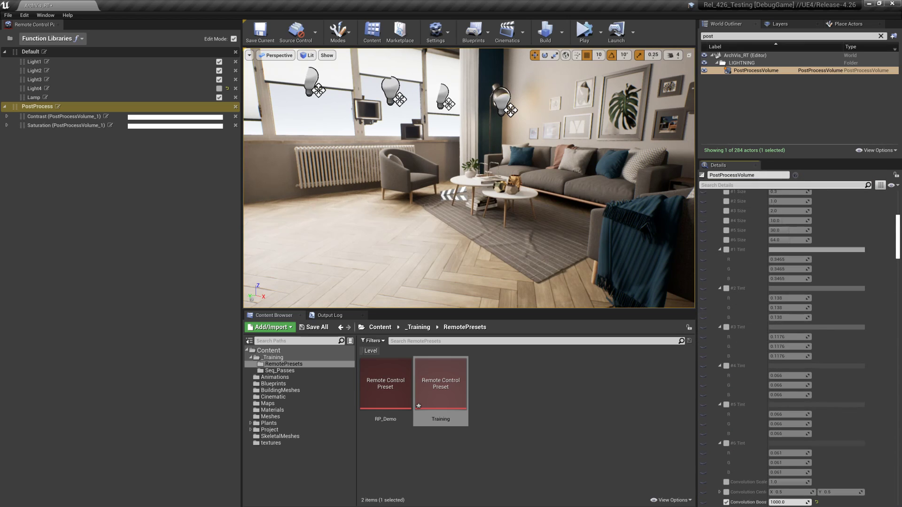
left_click(782, 185)
type("vig")
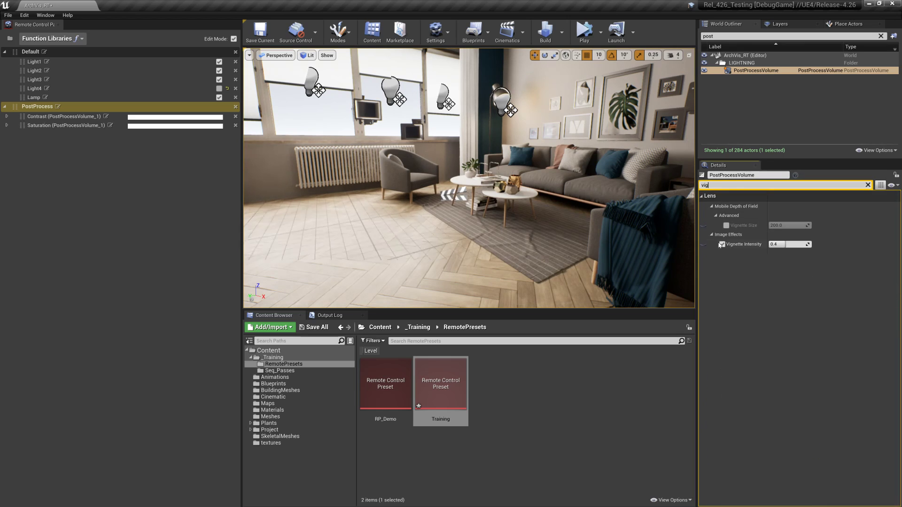
left_click(703, 243)
- Filter the details for "tem" and expose the WhiteBalance Temp property in the PostProcess group
key("BackSpace")
key("BackSpace")
key("BackSpace")
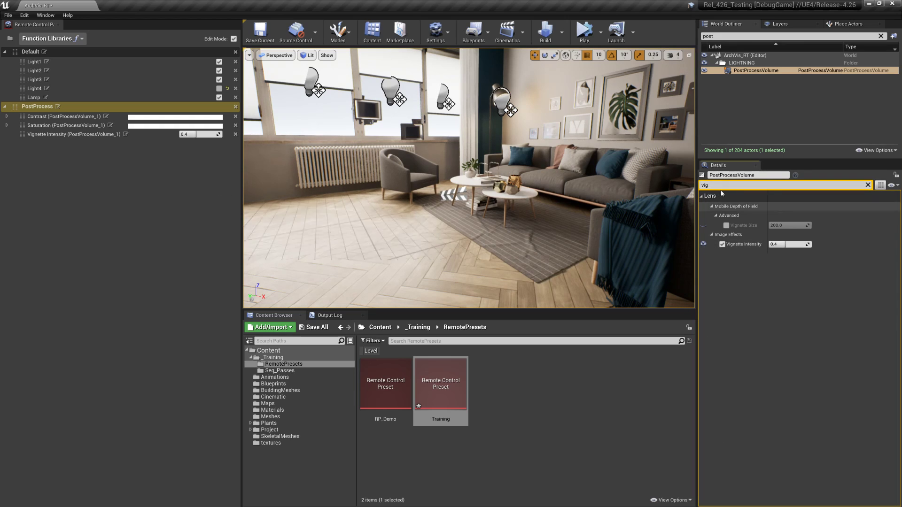
type("tem")
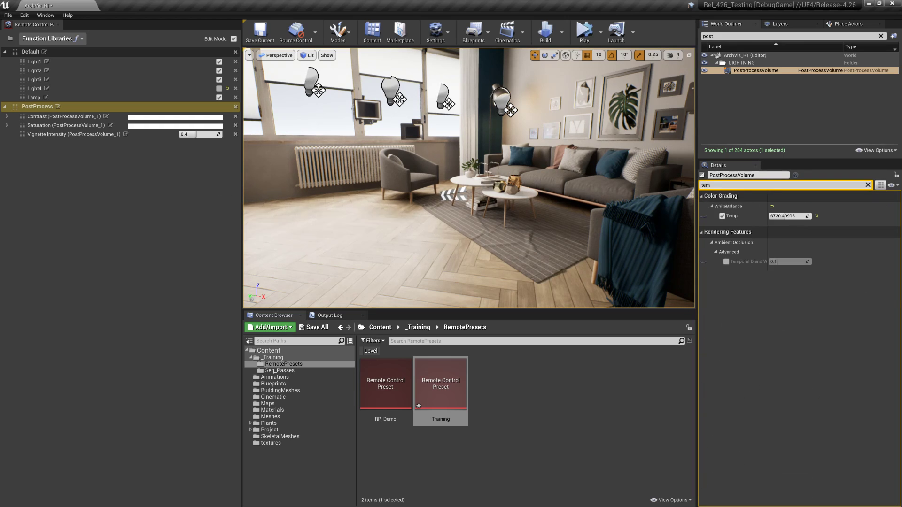
left_click(704, 216)
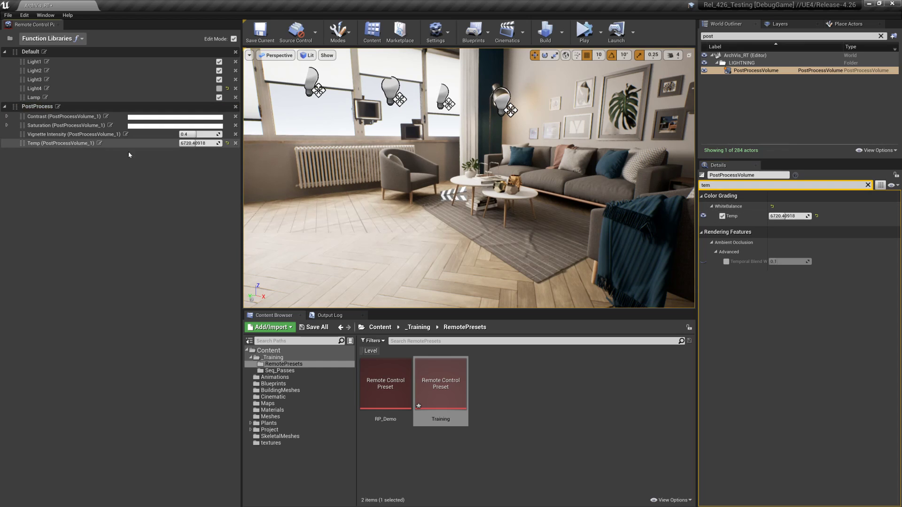
- Remove the exposed Temp property from the PostProcess group and expose it again with no group selected
left_click(235, 143)
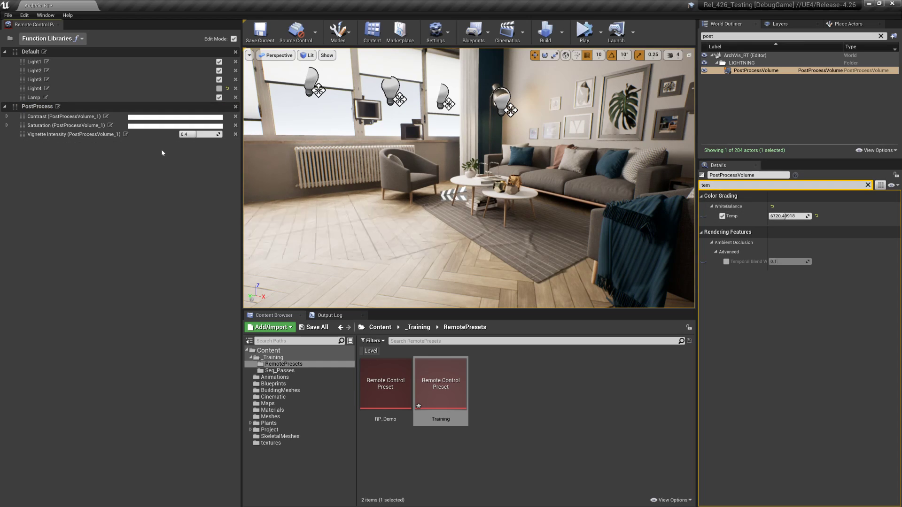
left_click(704, 216)
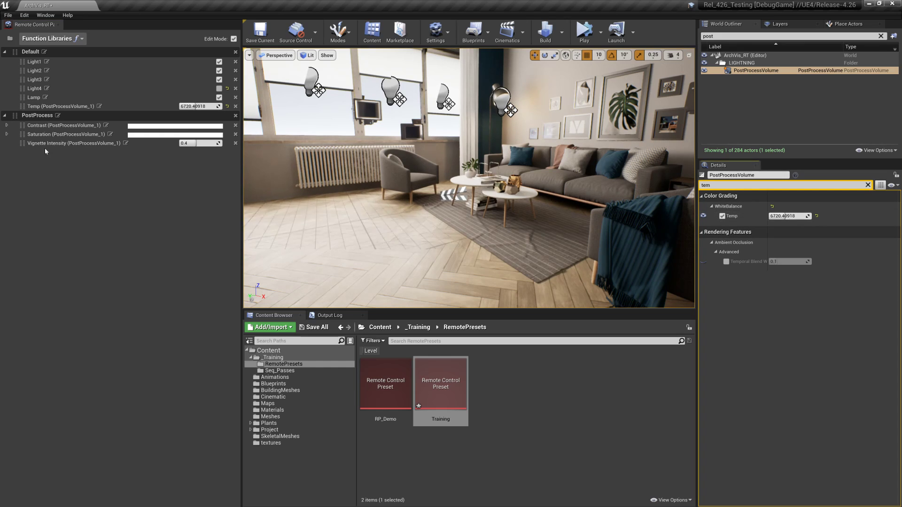
- Move Vignette Intensity to the start of the Default group and Temp to the end of the PostProcess group
left_click_drag(22, 143, 24, 60)
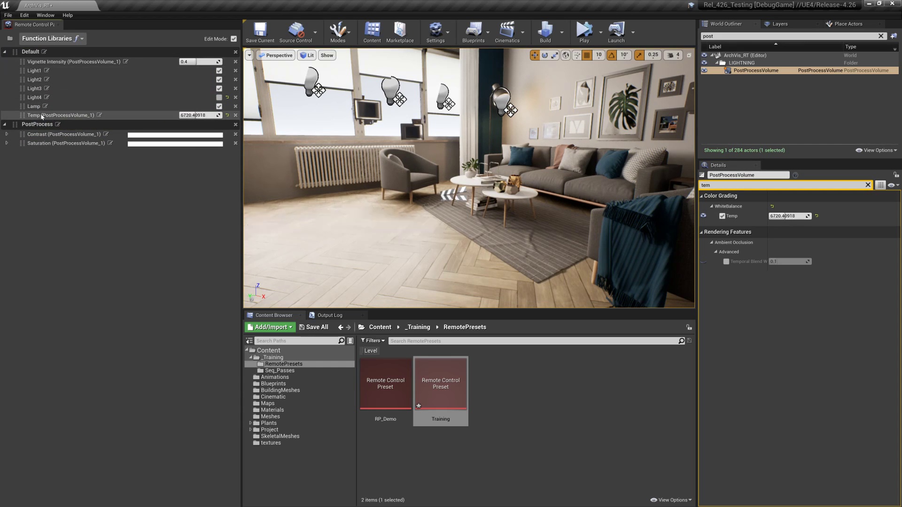
left_click_drag(24, 116, 26, 149)
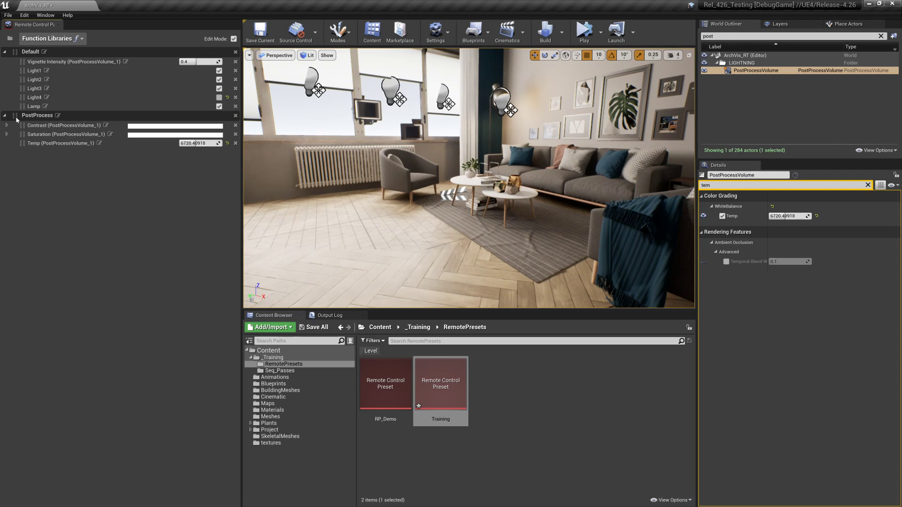
- Try the PostProcess group above Default, rename Default as Lights and move it back above PostProcess
left_click_drag(15, 117, 22, 51)
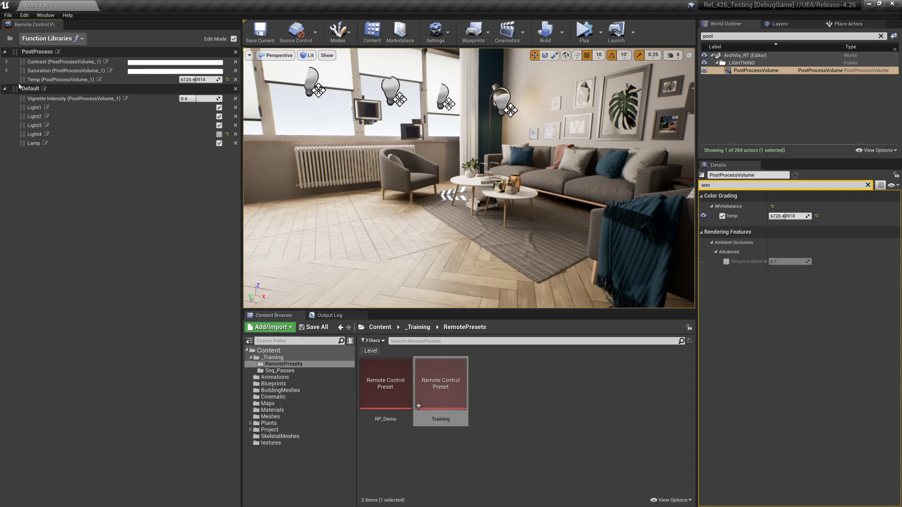
left_click(43, 89)
type("Lights")
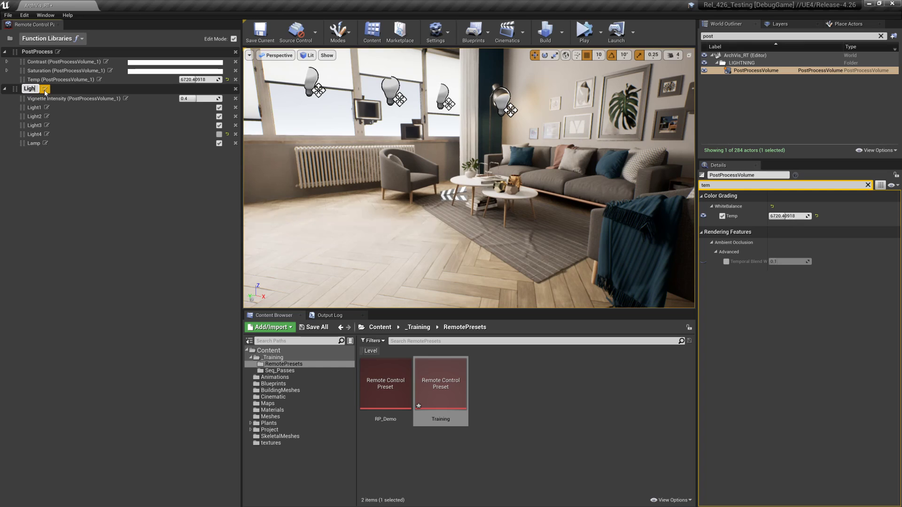
key("Return")
left_click_drag(17, 91, 22, 52)
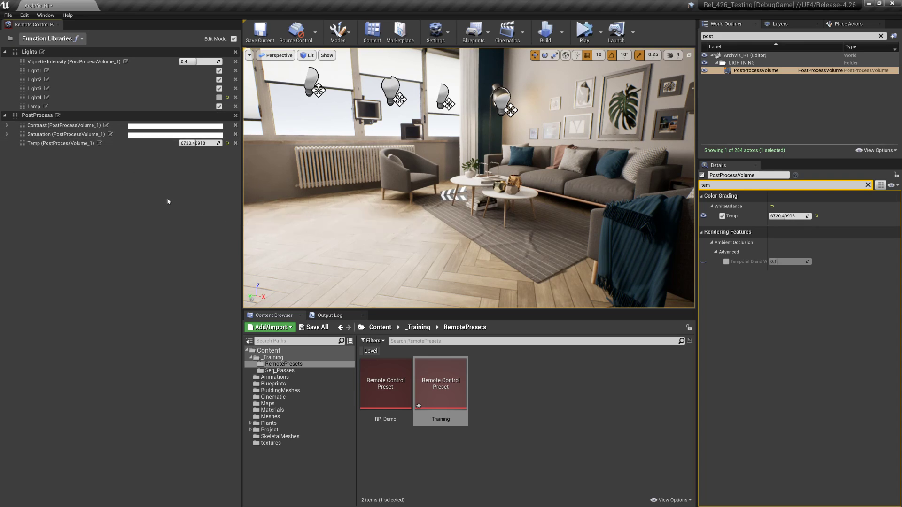
- Turn off the preset's edit mode and show the whole living room in the viewport with Game View on
right_click_drag(363, 215, 365, 214)
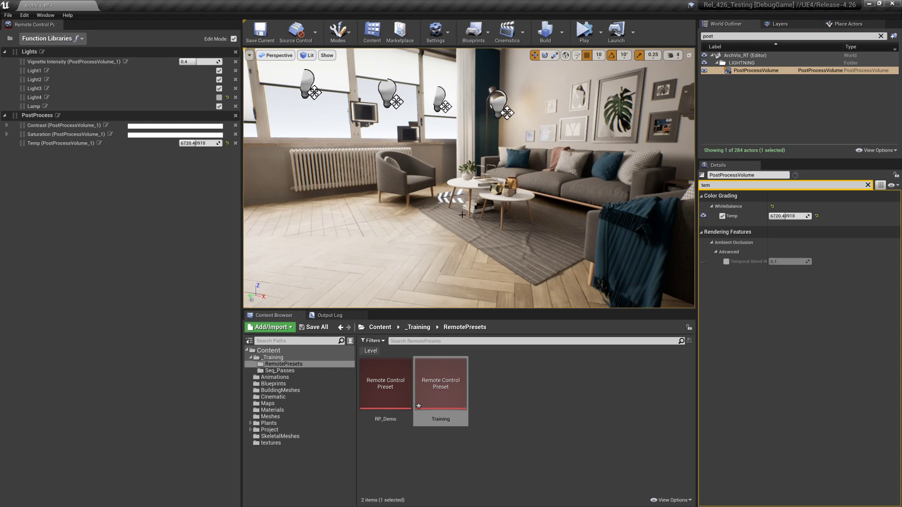
left_click(233, 39)
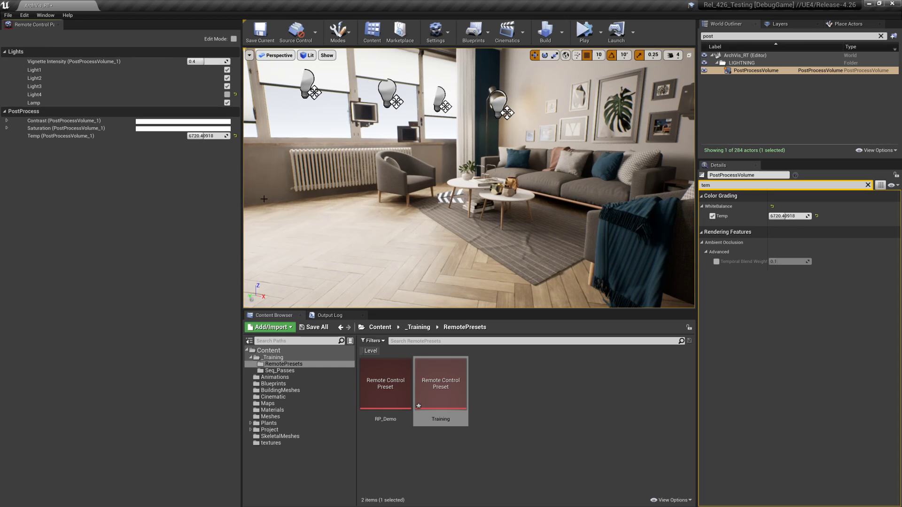
left_click_drag(469, 226, 386, 271)
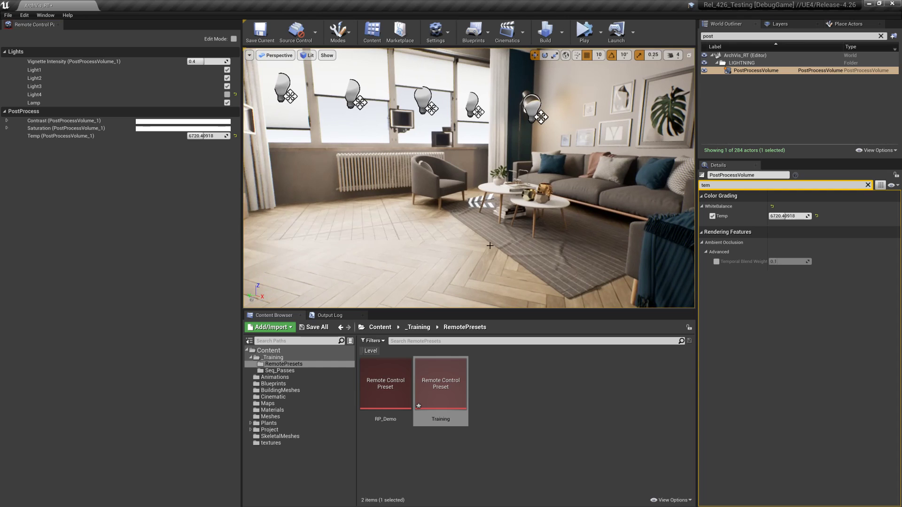
left_click_drag(490, 246, 496, 284)
mouse_move(518, 237)
left_mouse_down()
mouse_move(514, 292)
mouse_move(545, 214)
mouse_move(518, 225)
left_mouse_up()
key("g")
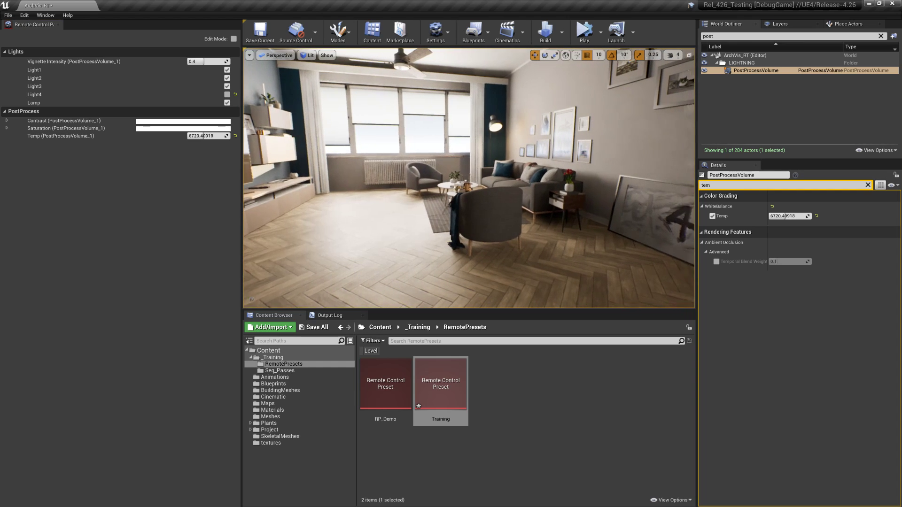